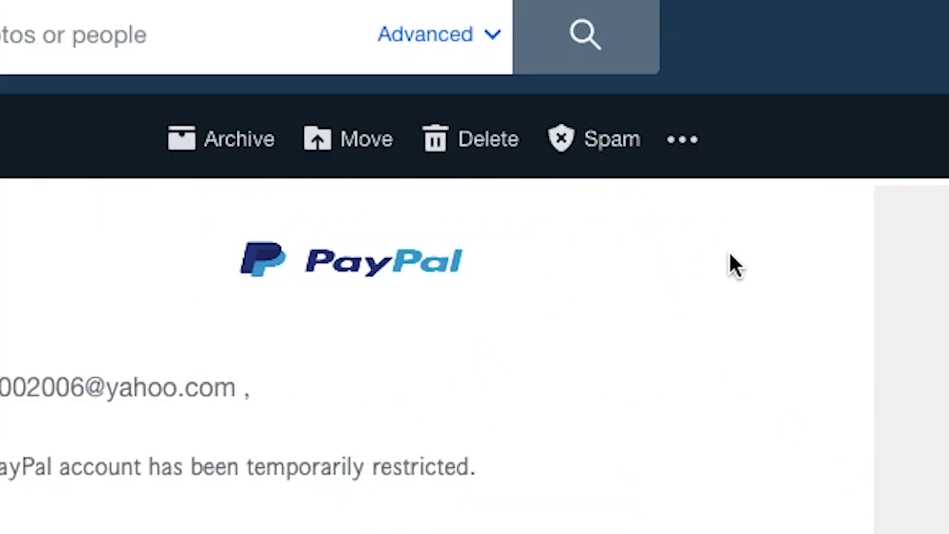
Mark the PayPal phishing conversation as spam from the message toolbar.
left_click(588, 162)
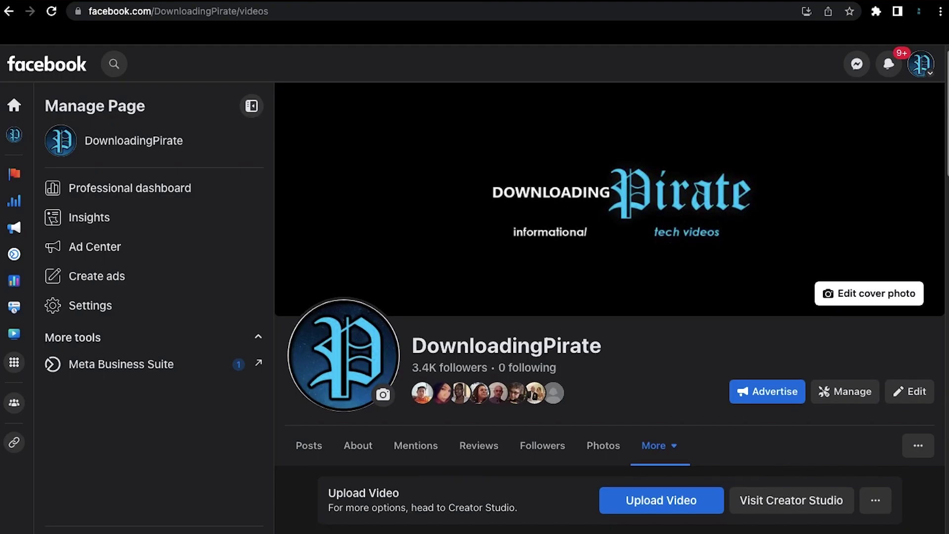
scroll(610, 308, "down", 3)
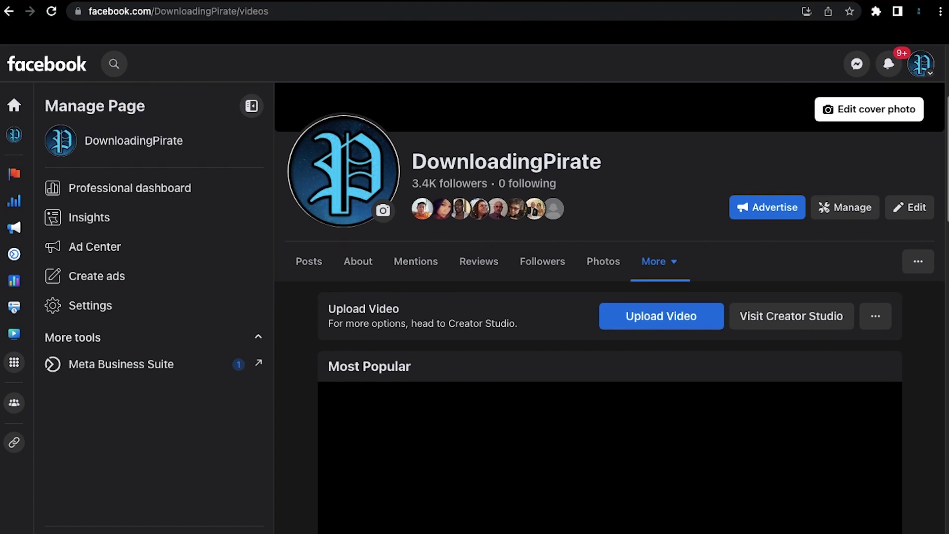
scroll(609, 308, "up", 3)
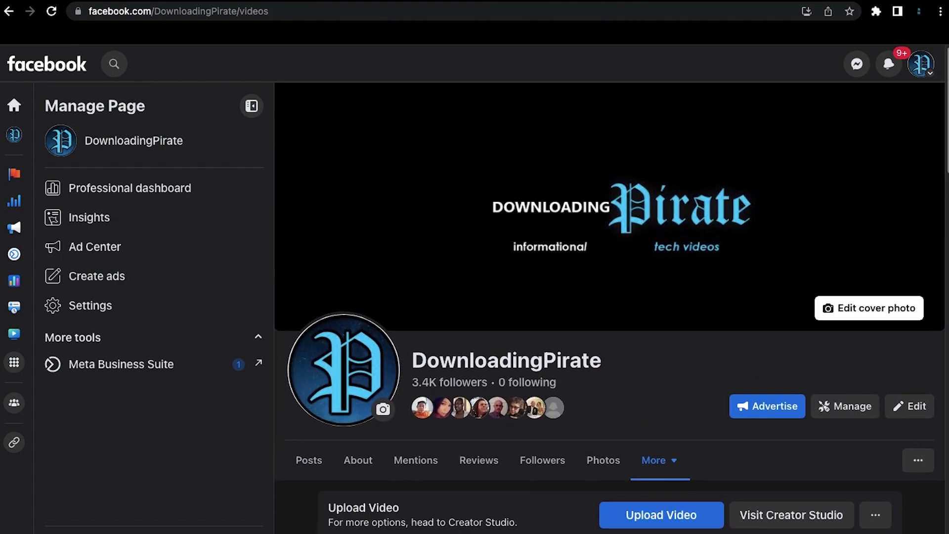
scroll(610, 308, "down", 2)
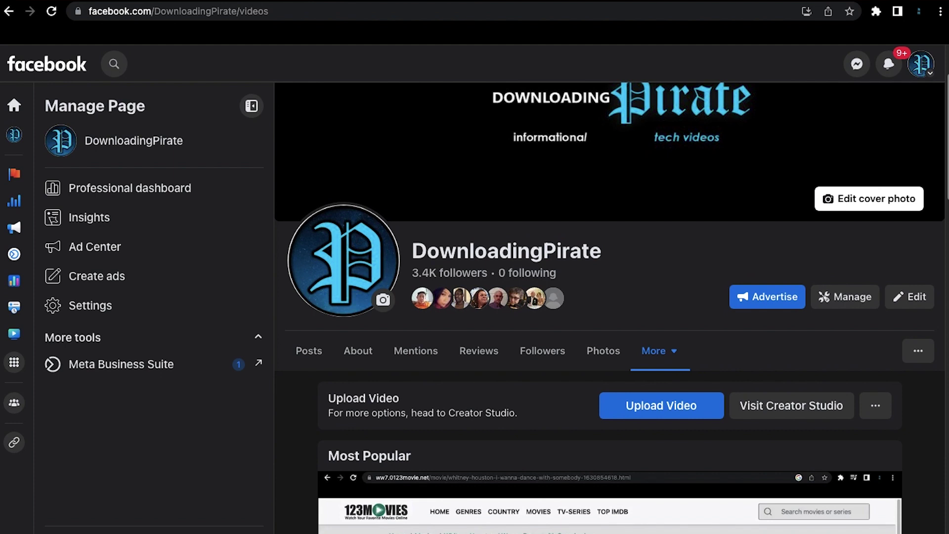
scroll(610, 306, "down", 1)
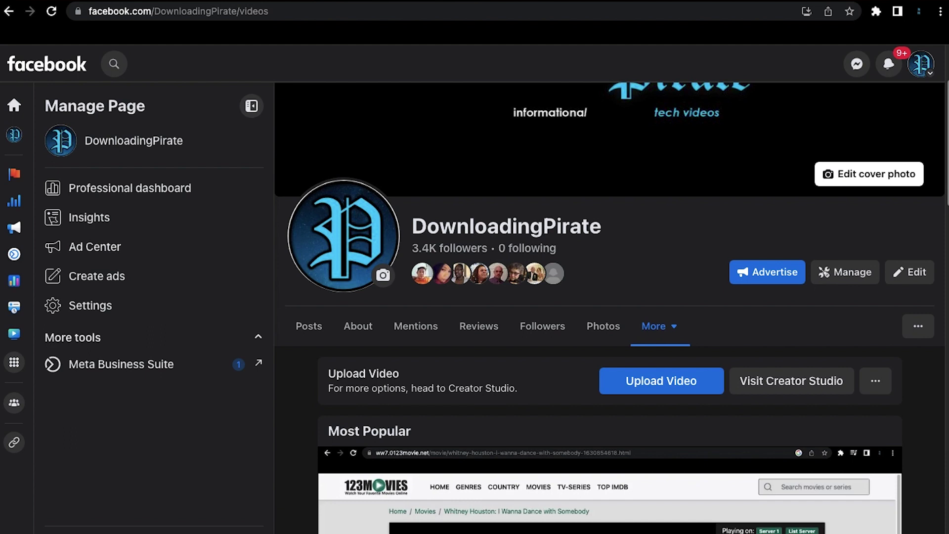
scroll(609, 308, "up", 1)
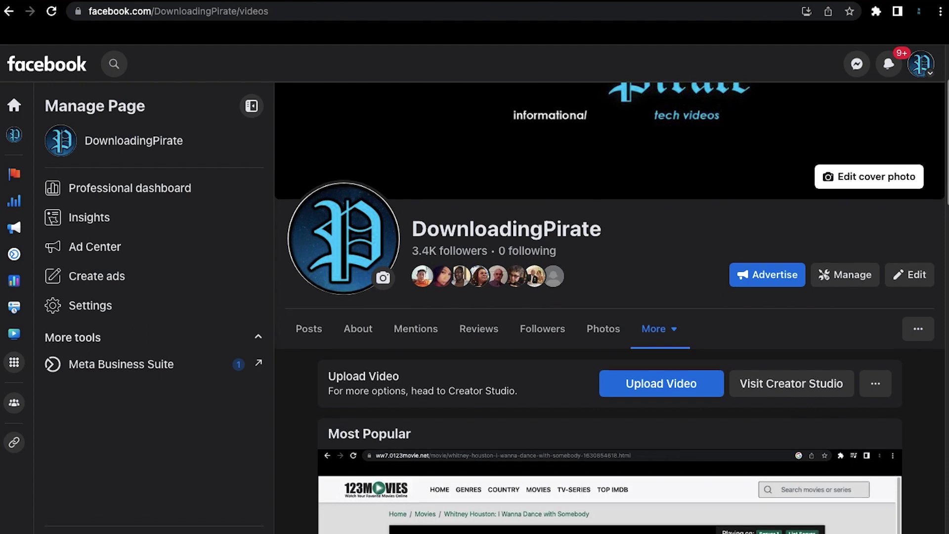
scroll(610, 308, "down", 2)
scroll(610, 308, "down", 2)
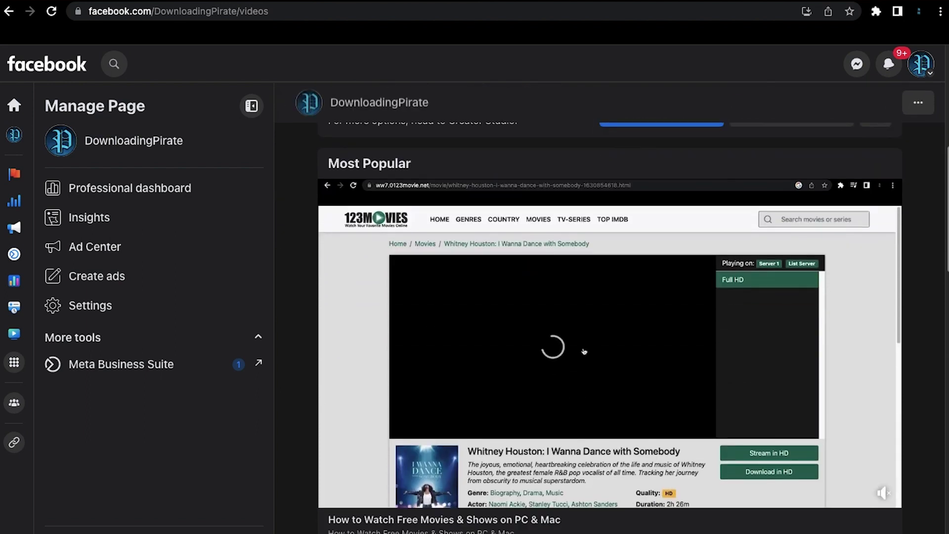
scroll(611, 308, "down", 3)
scroll(610, 307, "down", 2)
scroll(610, 308, "down", 1)
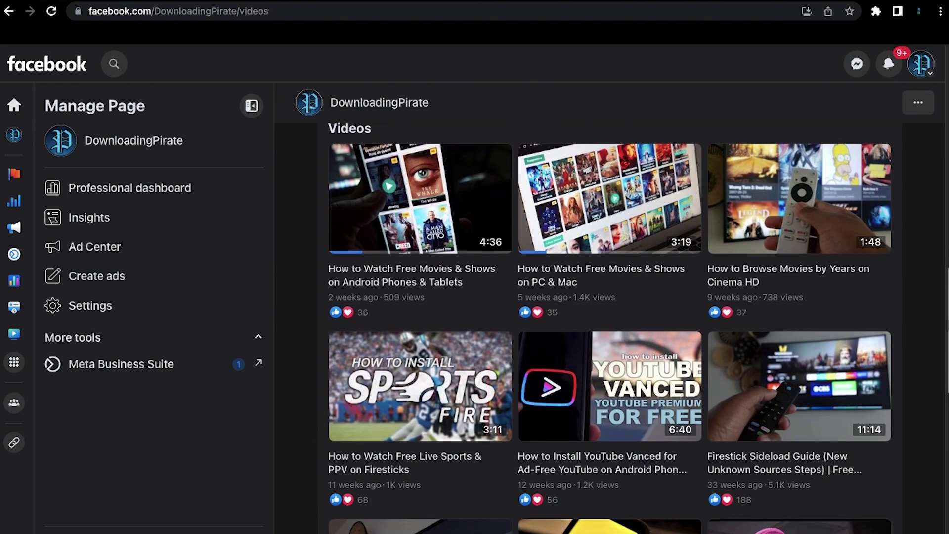
scroll(610, 308, "up", 2)
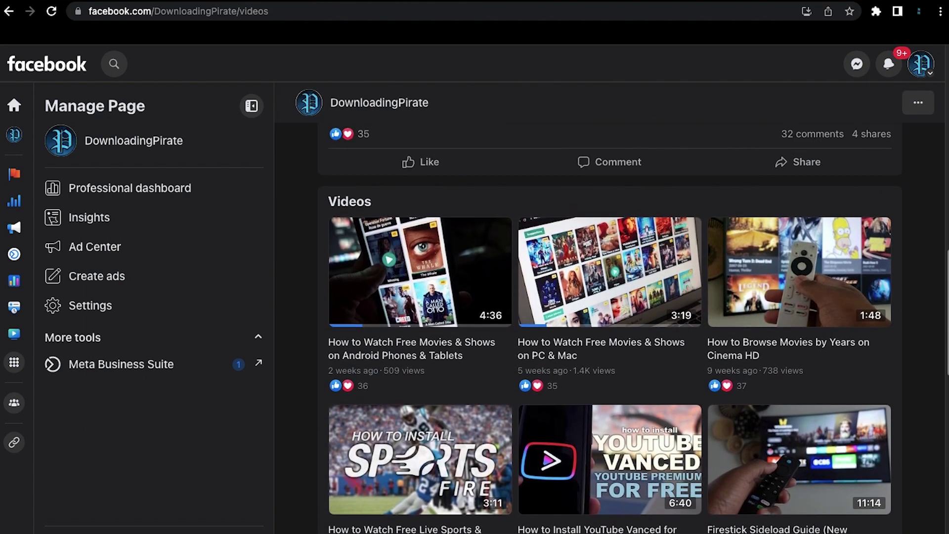
scroll(610, 308, "up", 1)
scroll(610, 308, "up", 1)
scroll(610, 308, "up", 3)
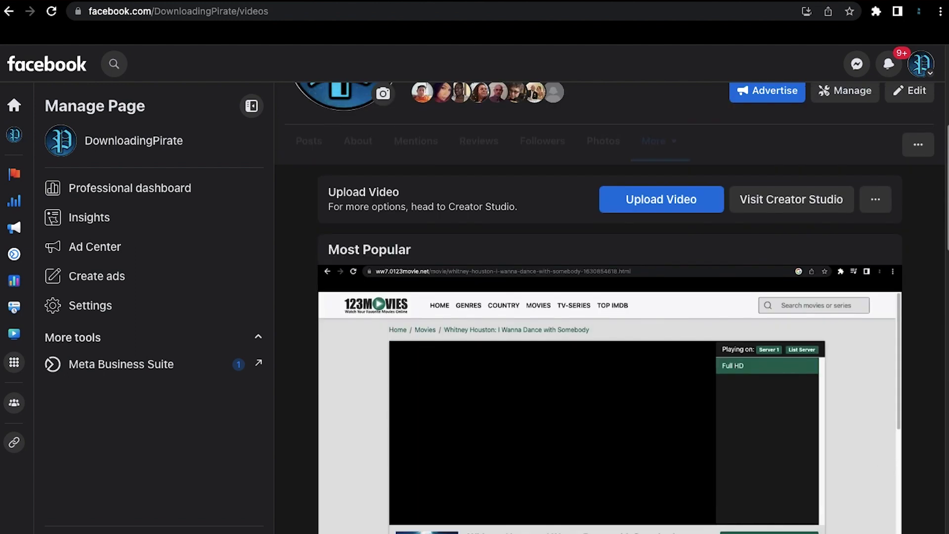
scroll(609, 308, "up", 2)
scroll(610, 308, "up", 1)
scroll(610, 307, "up", 1)
scroll(610, 308, "up", 1)
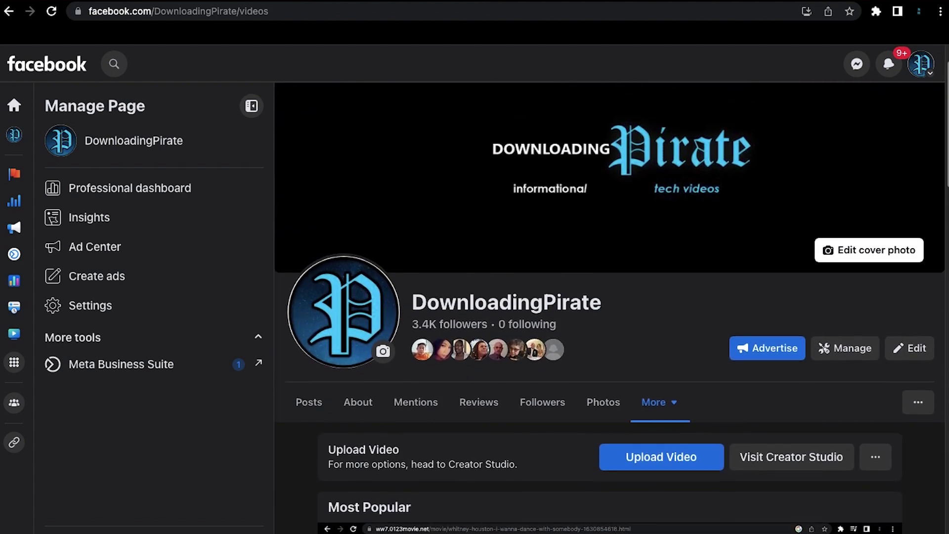